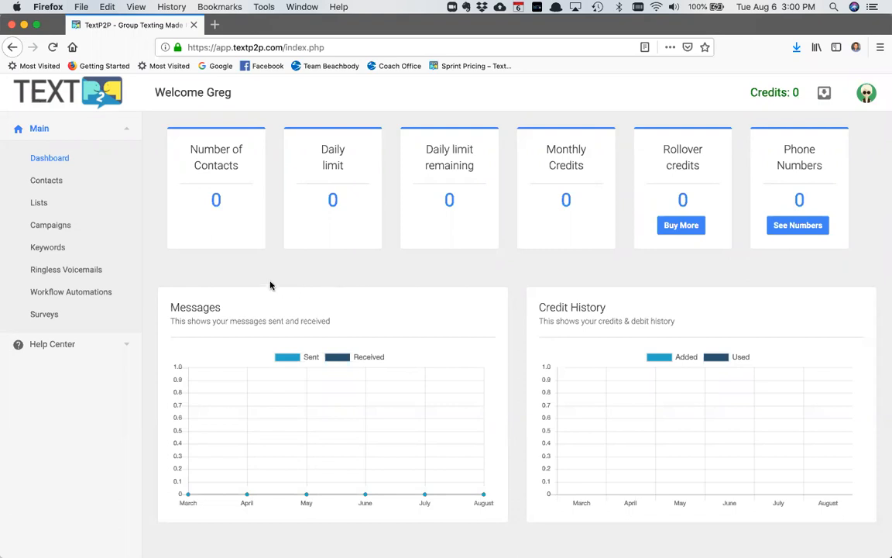
left_click(39, 203)
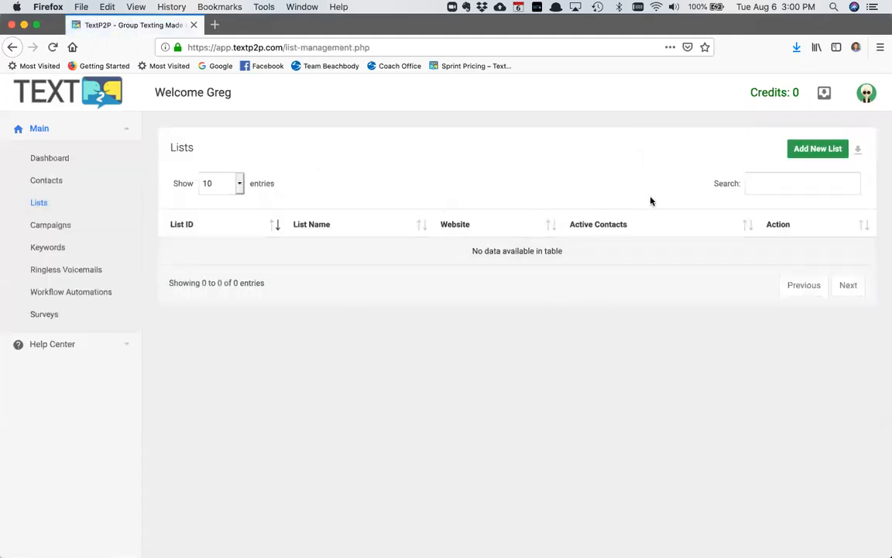
left_click(823, 149)
left_click(364, 200)
type("M")
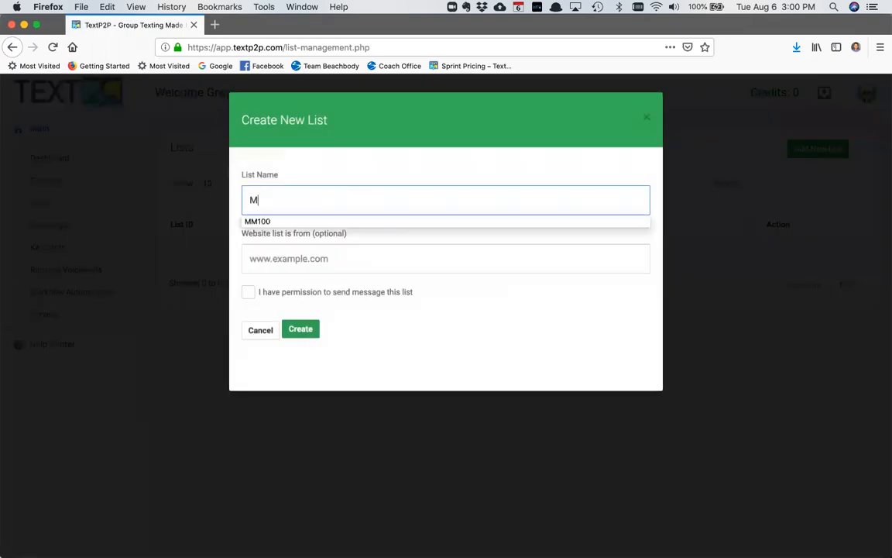
type("y Contacts")
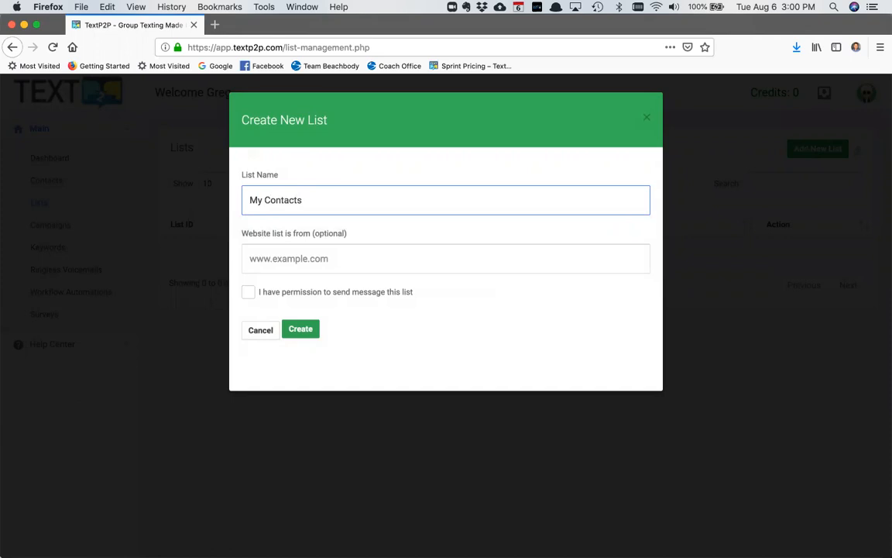
key("Tab")
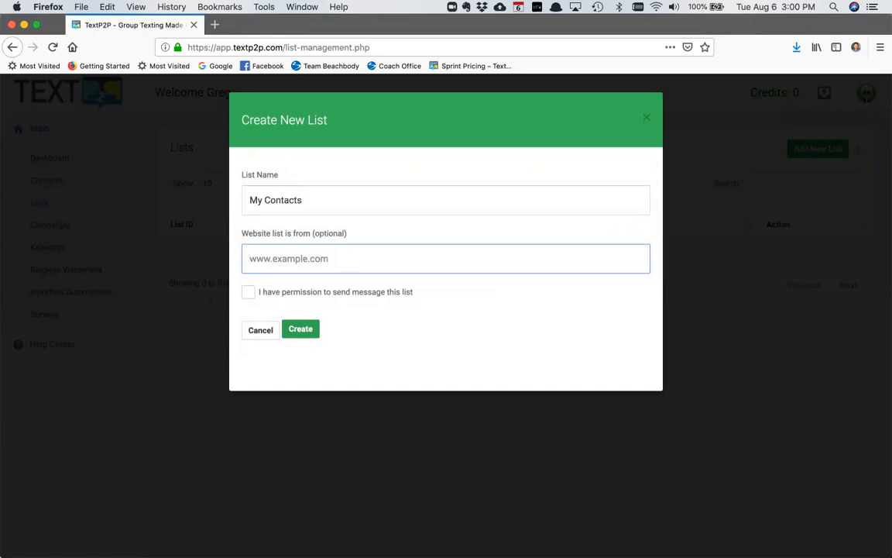
type("www.")
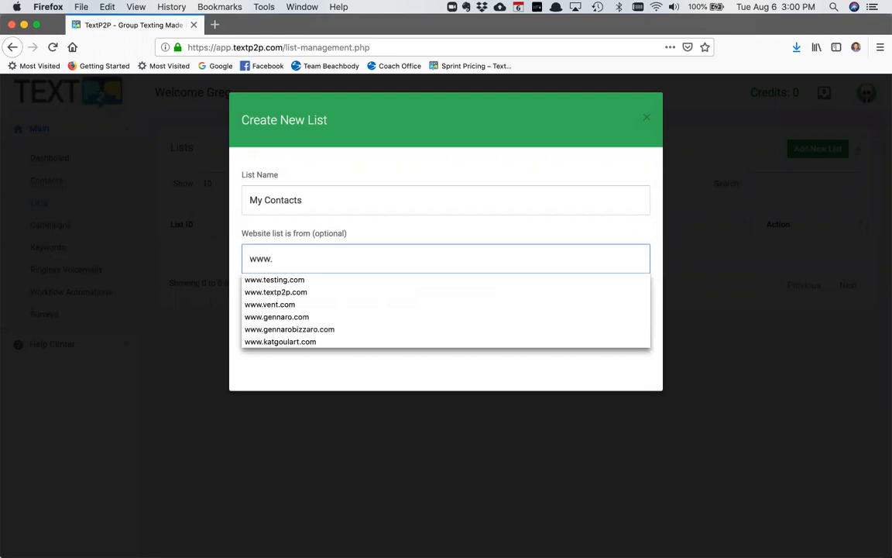
left_click(290, 292)
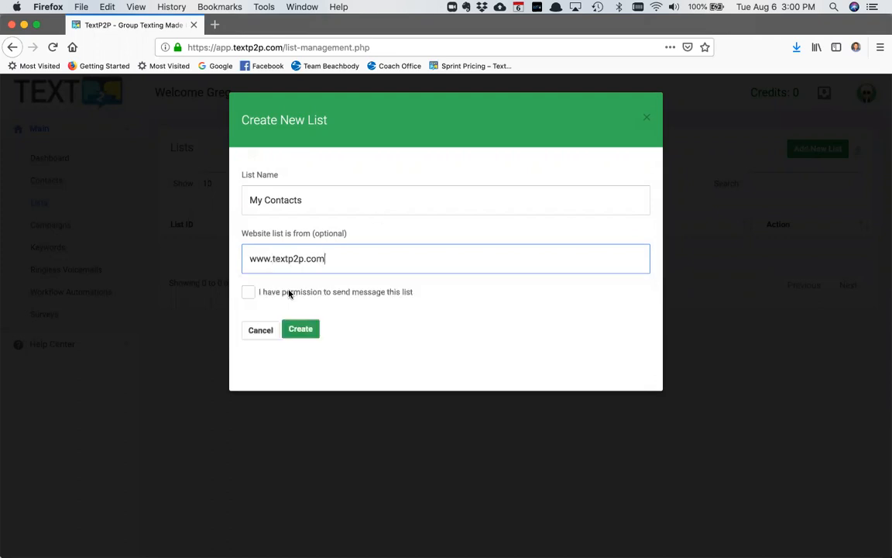
left_click(248, 292)
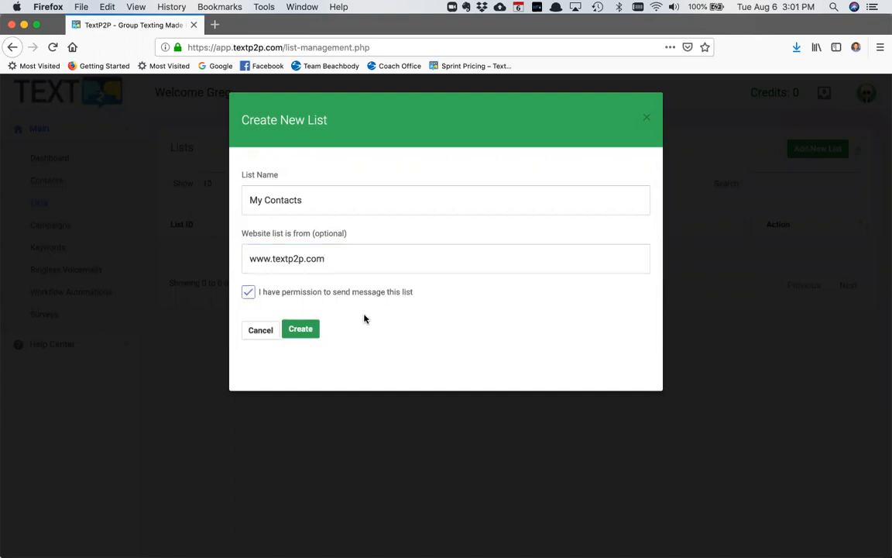
left_click(305, 330)
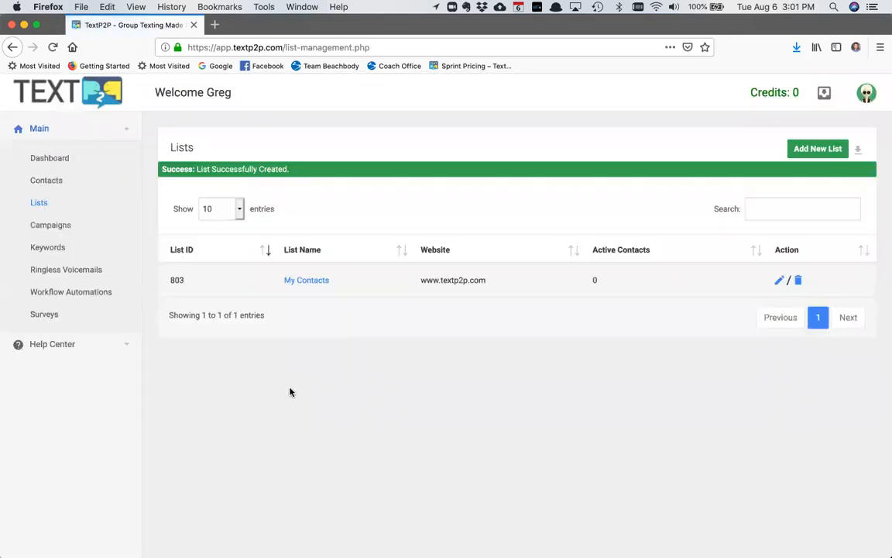
Open the contact import for the My Contacts list and keep that list as the import target.
left_click(316, 282)
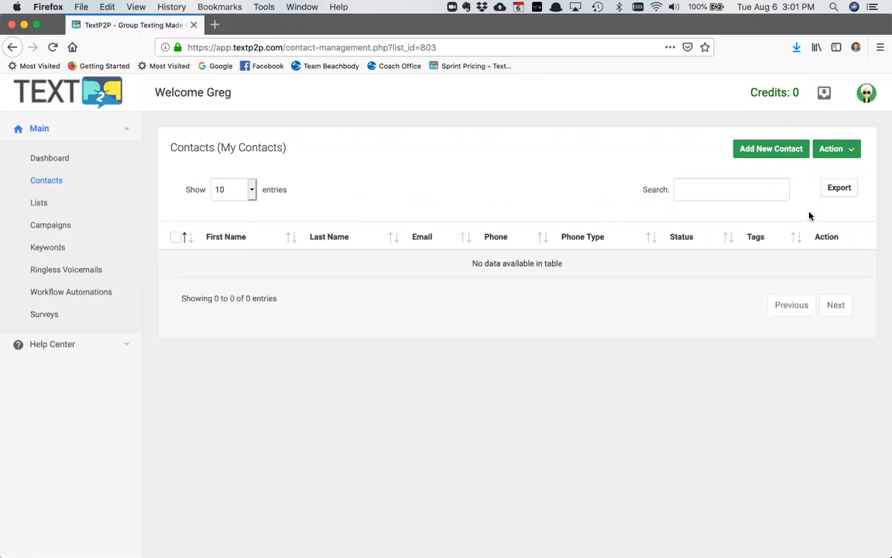
left_click(852, 151)
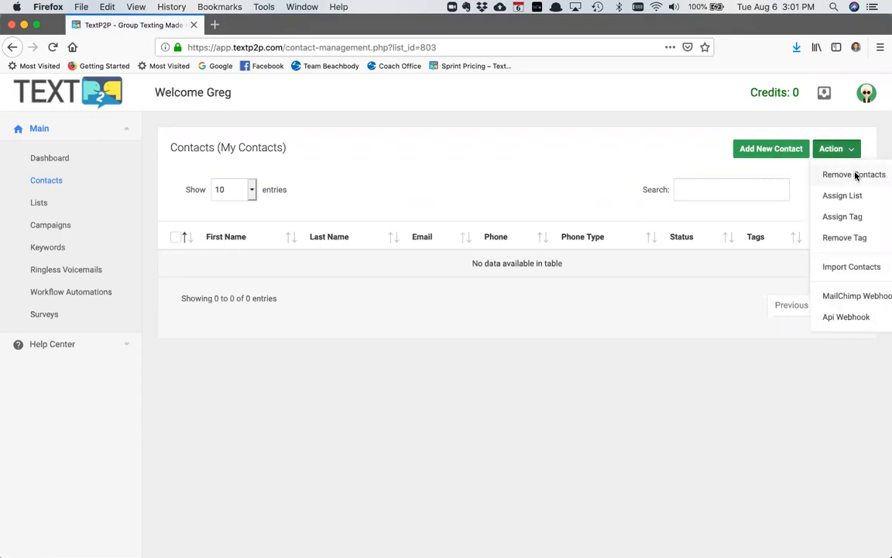
left_click(853, 267)
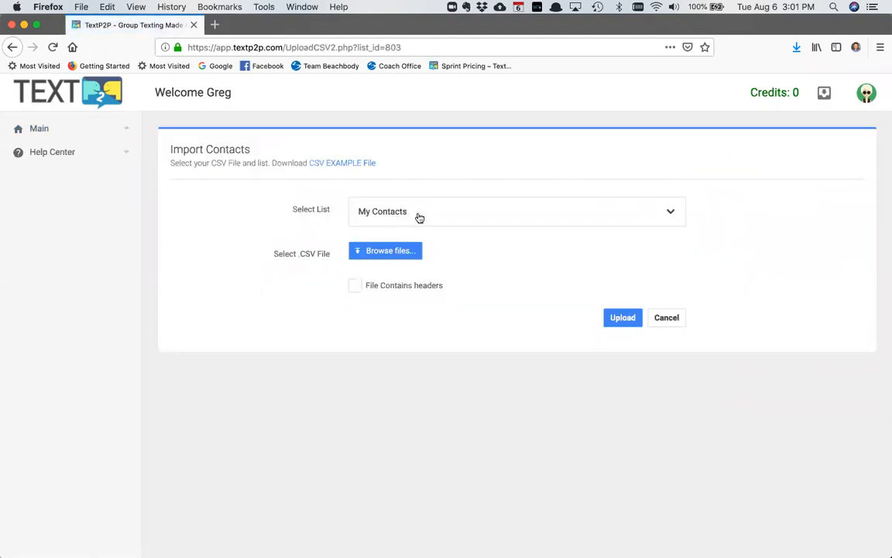
left_click(478, 222)
left_click(749, 216)
Bring up example-1.csv in Excel and examine its tag, custom field, name and phone columns.
left_click_drag(0, 224, 508, 92)
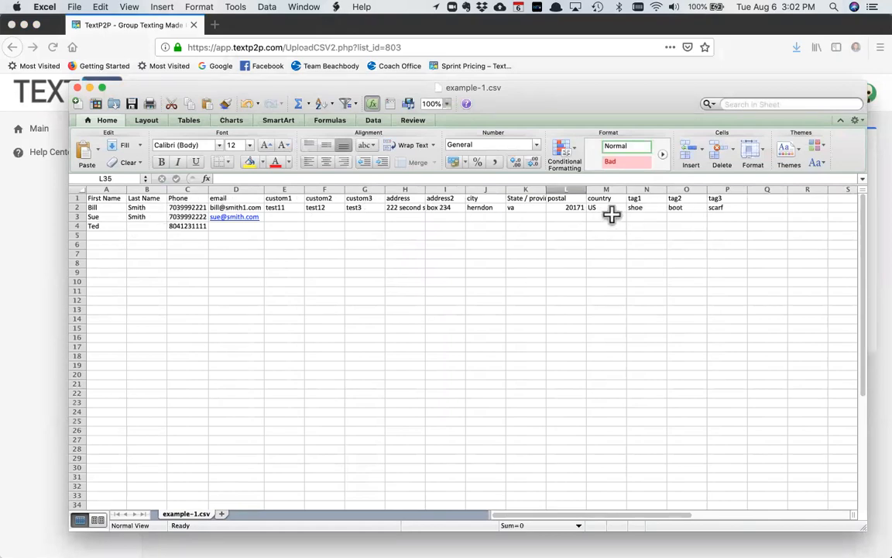
left_click(646, 209)
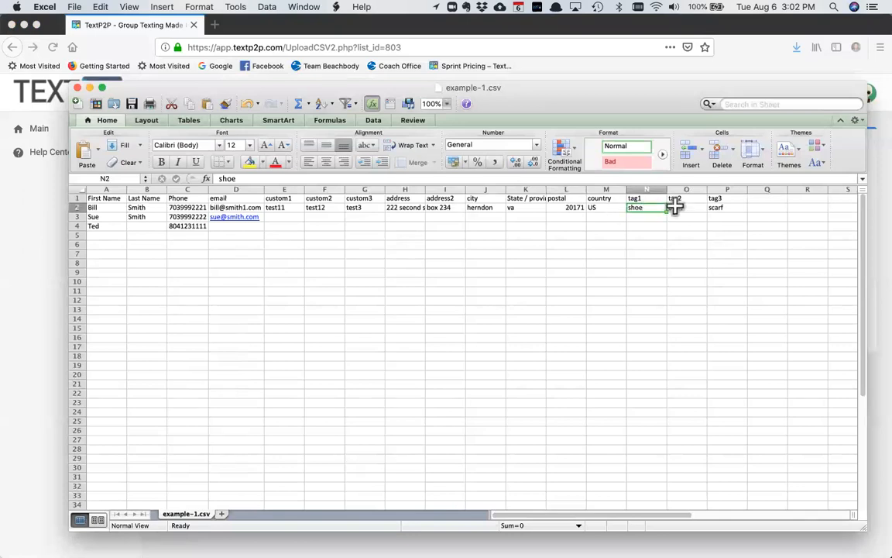
left_click(690, 208)
left_click(319, 208)
left_click(300, 208)
left_click(358, 207)
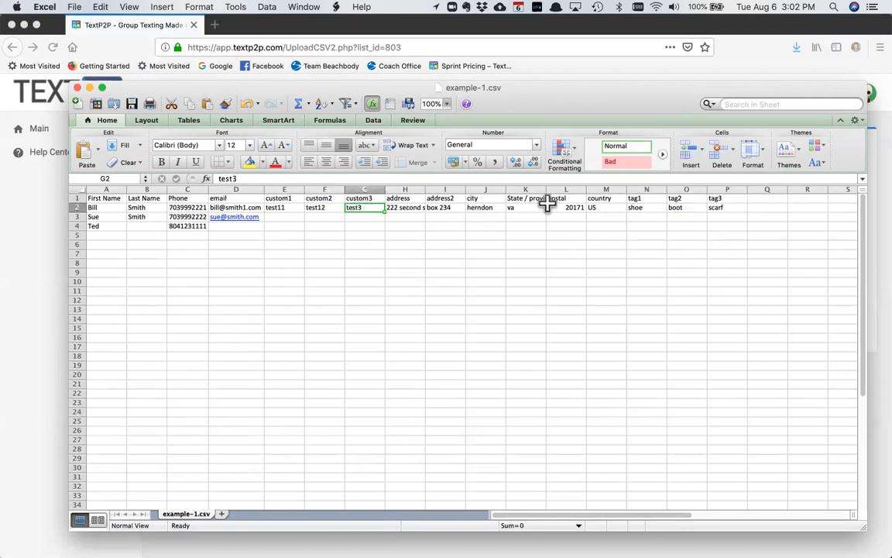
left_click(110, 217)
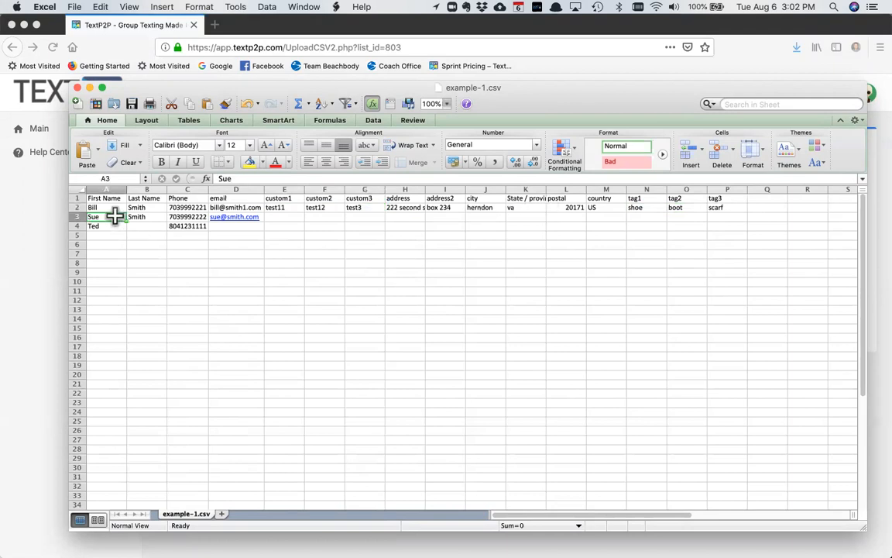
left_click(183, 218)
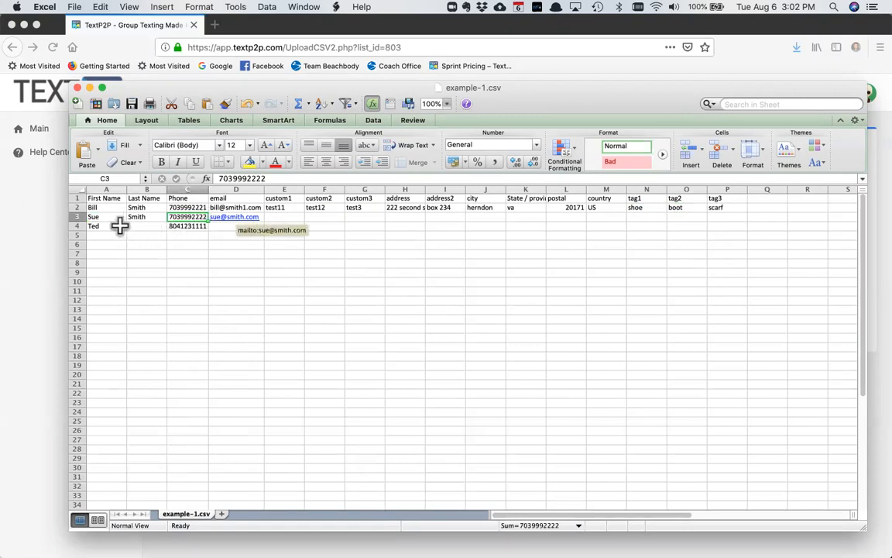
left_click_drag(102, 226, 180, 227)
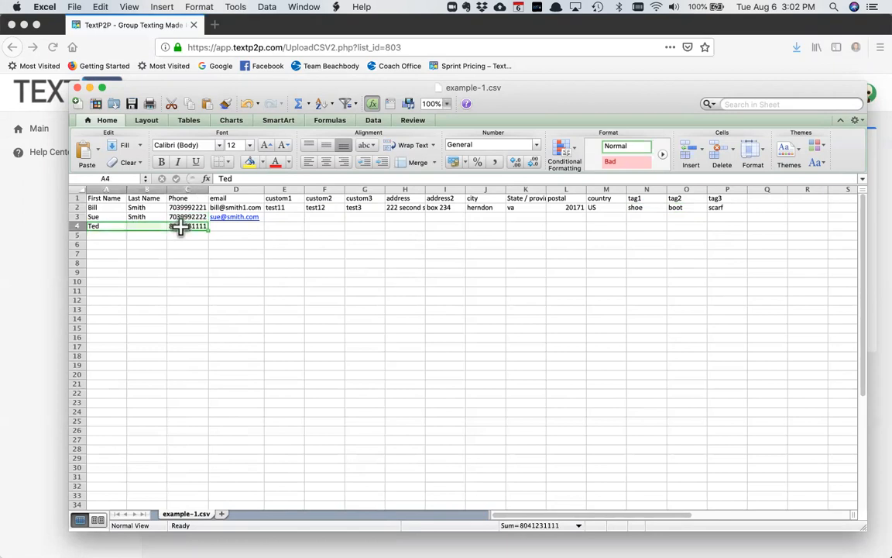
Save example-1.csv and move the spreadsheet window off the contact import page.
left_click(185, 236)
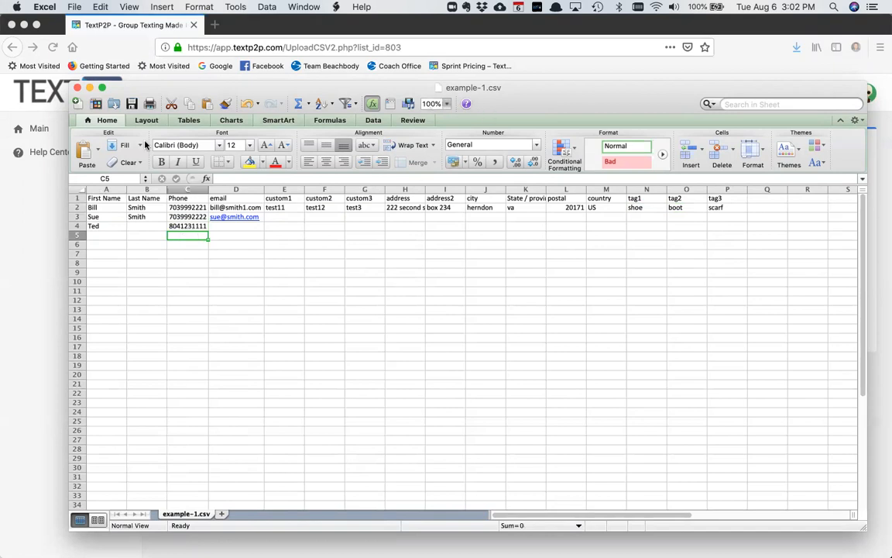
left_click(133, 106)
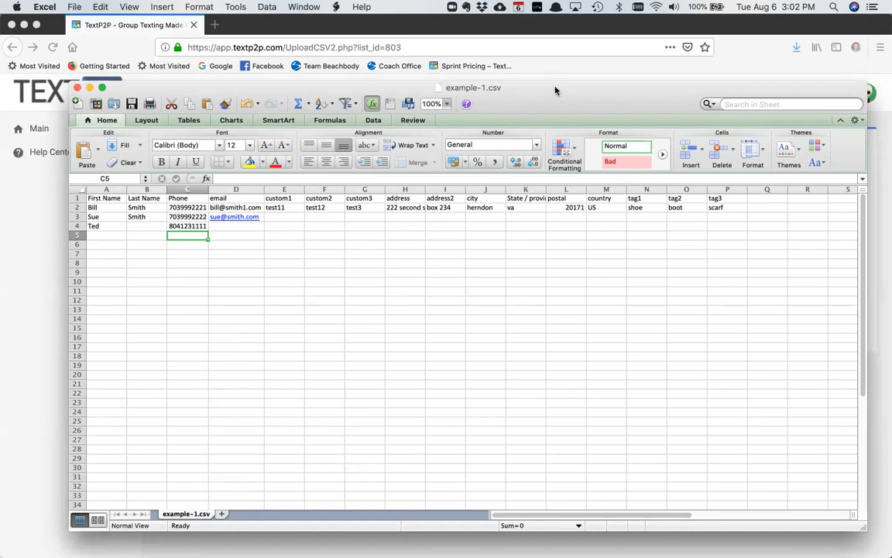
left_click_drag(565, 82, 0, 62)
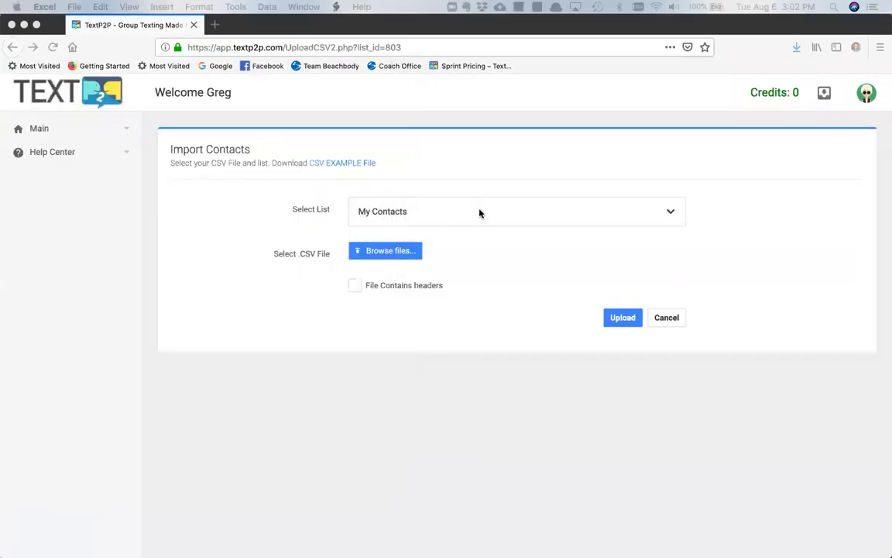
Upload example-1.csv from the Downloads folder into My Contacts, marking the file as containing headers.
left_click(404, 256)
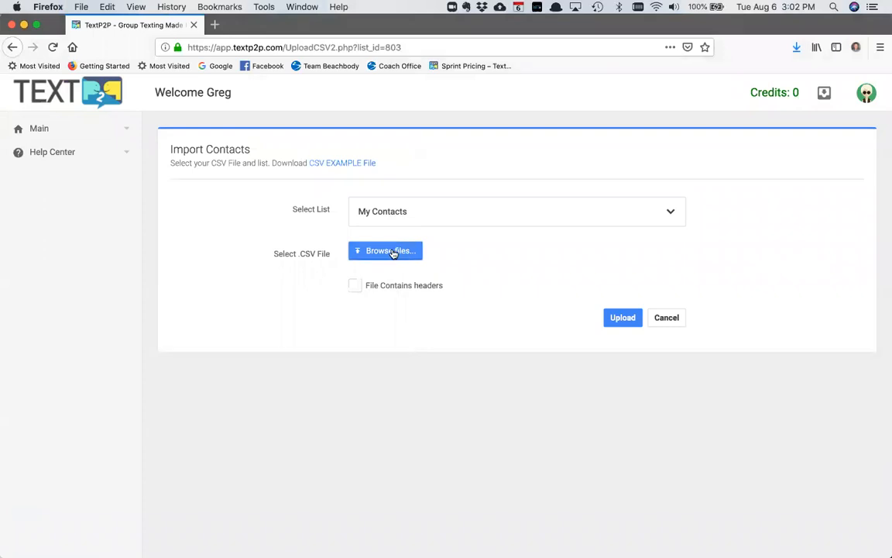
left_click(392, 253)
key("super+a")
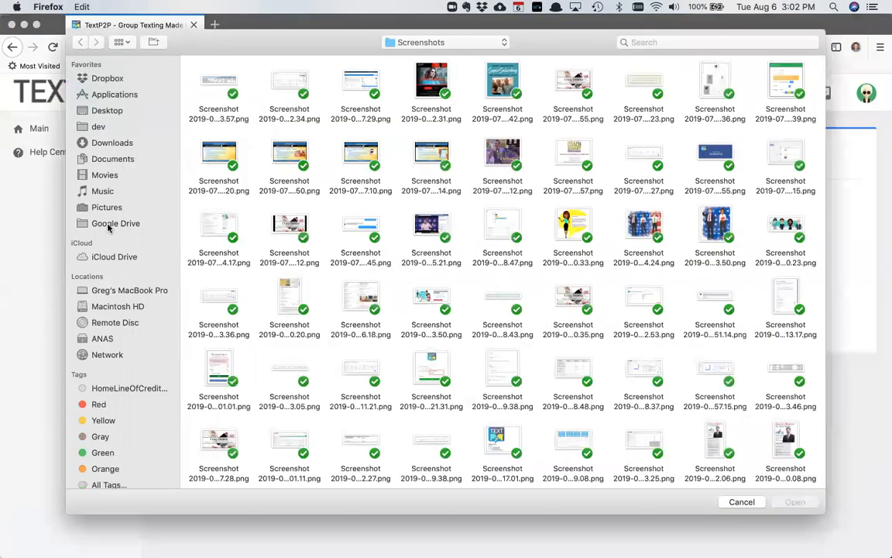
left_click(119, 144)
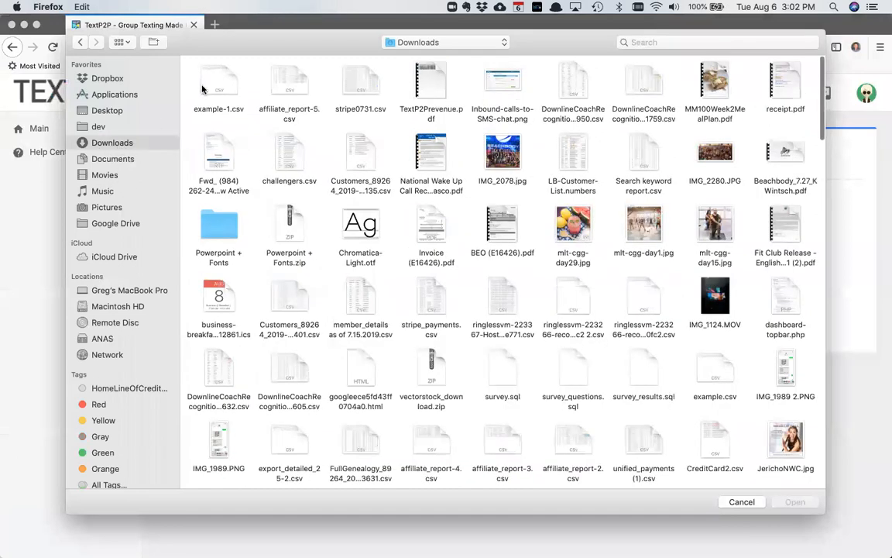
left_click(217, 87)
double_click(217, 86)
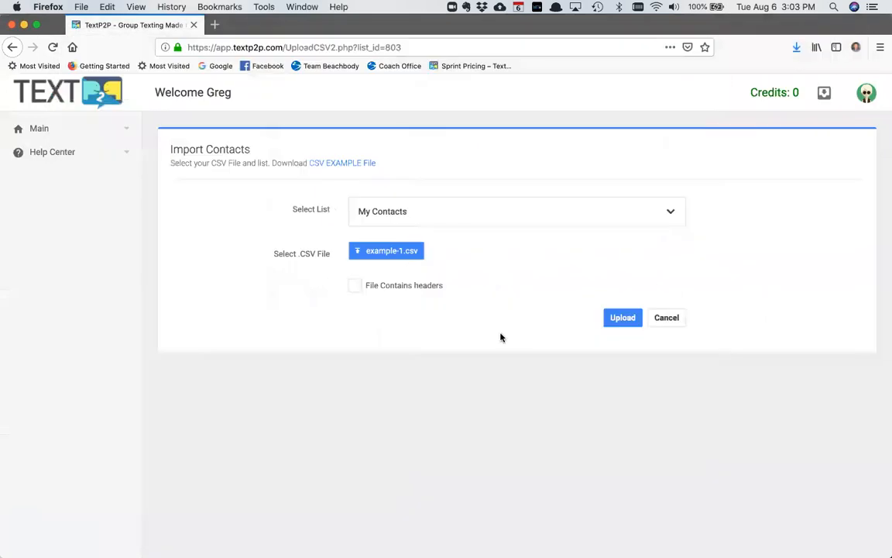
left_click(355, 285)
left_click(624, 318)
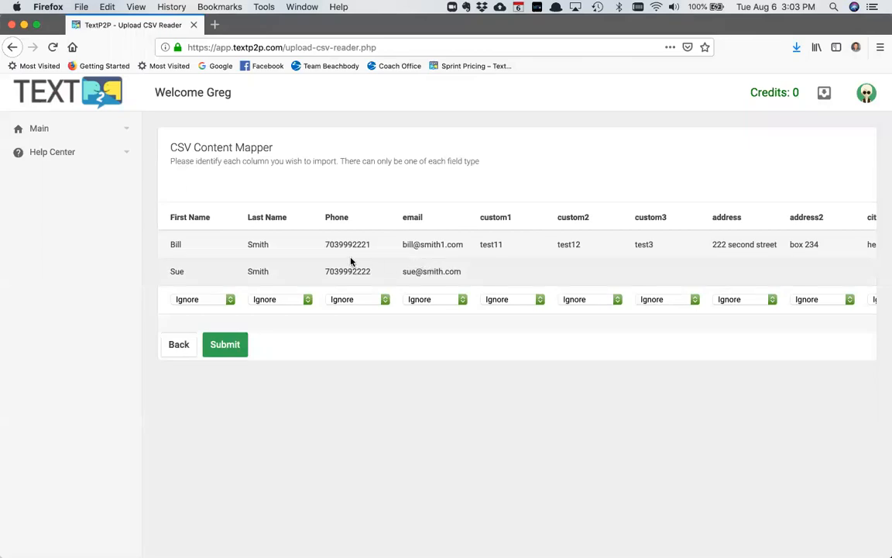
Map the first four CSV columns to First Name, Last Name, Phone and Email.
left_click(225, 302)
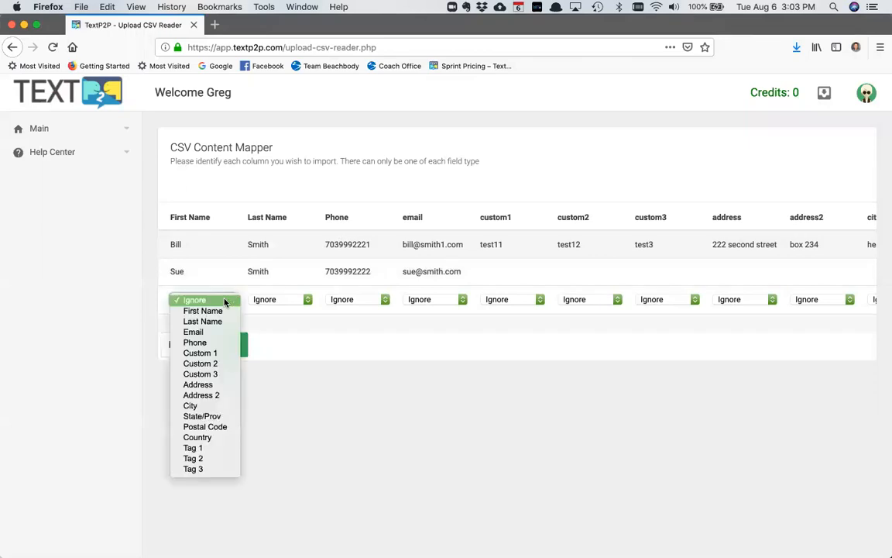
left_click(219, 312)
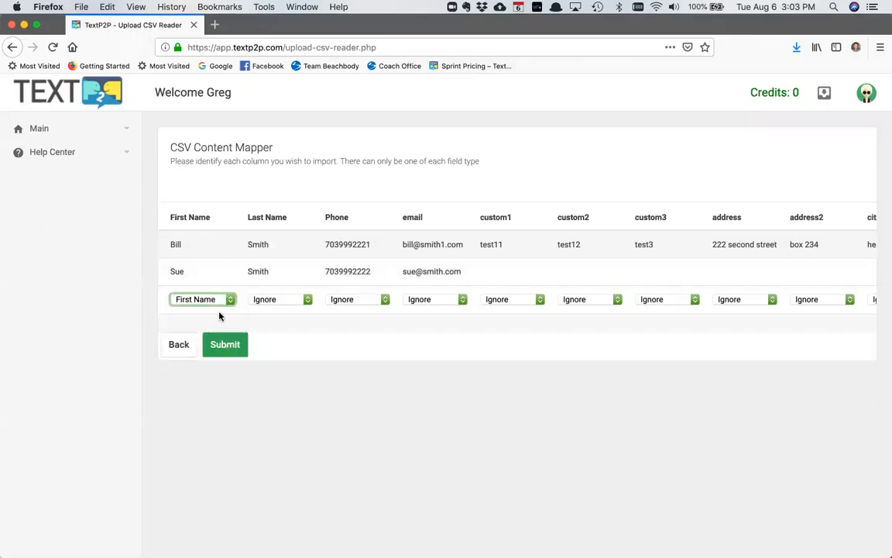
left_click(291, 302)
left_click(288, 320)
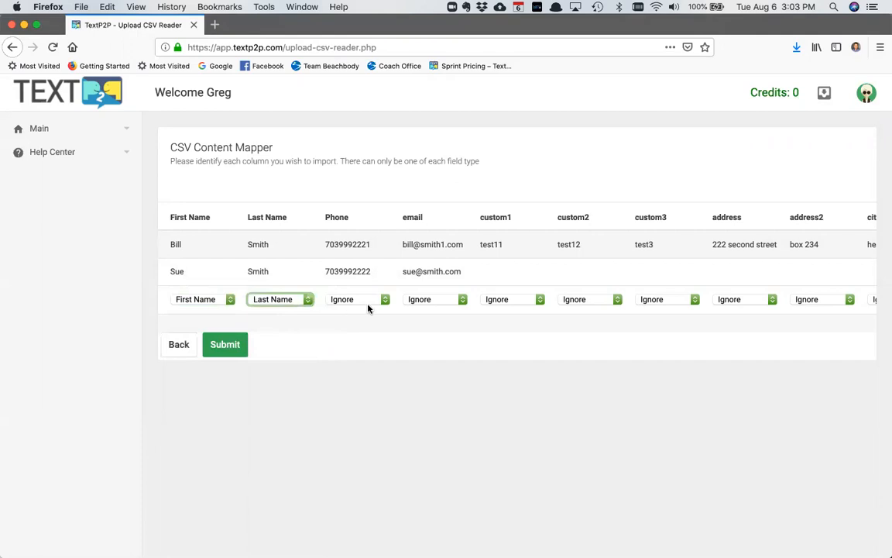
left_click(364, 300)
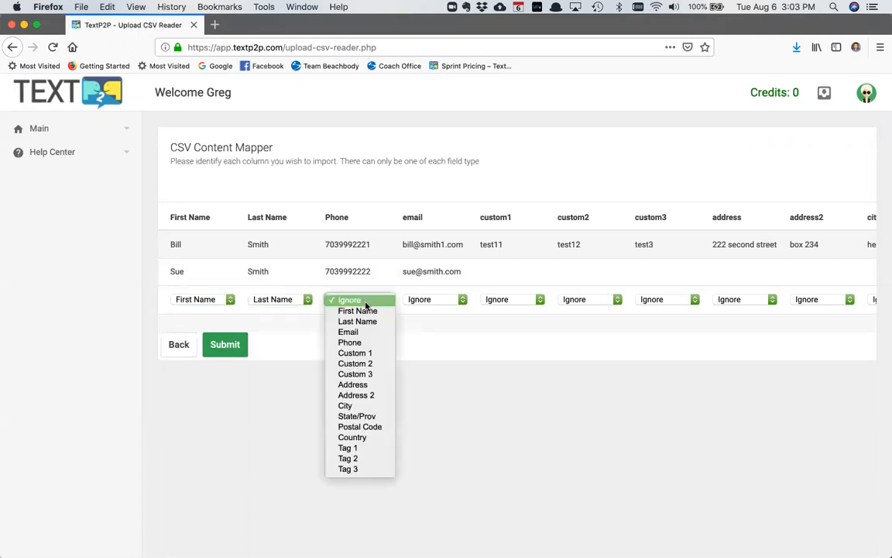
left_click(361, 343)
left_click(430, 301)
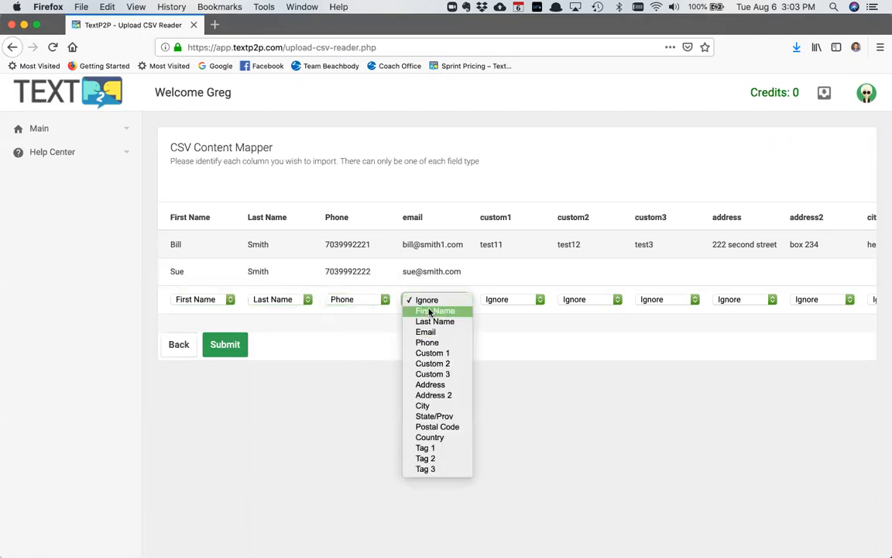
left_click(431, 332)
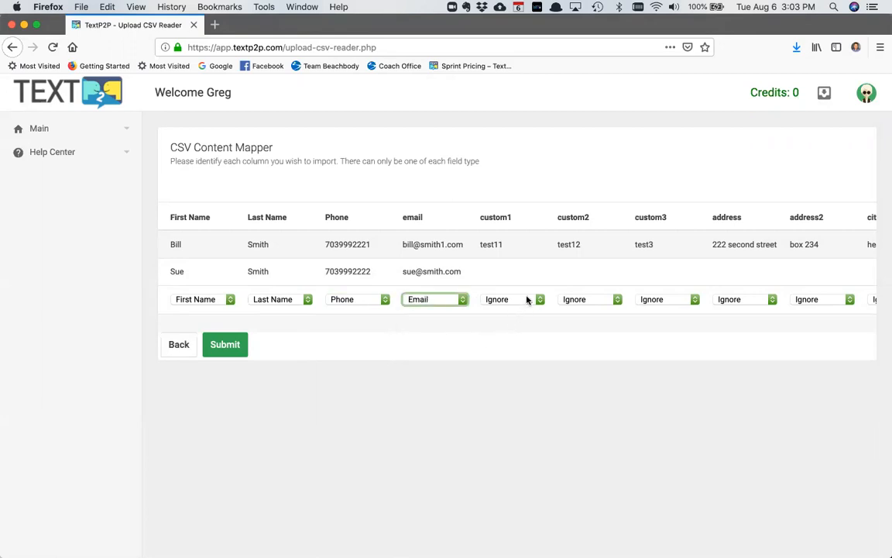
Map the custom1 and custom2 columns to Custom 1 and Custom 2.
left_click(525, 300)
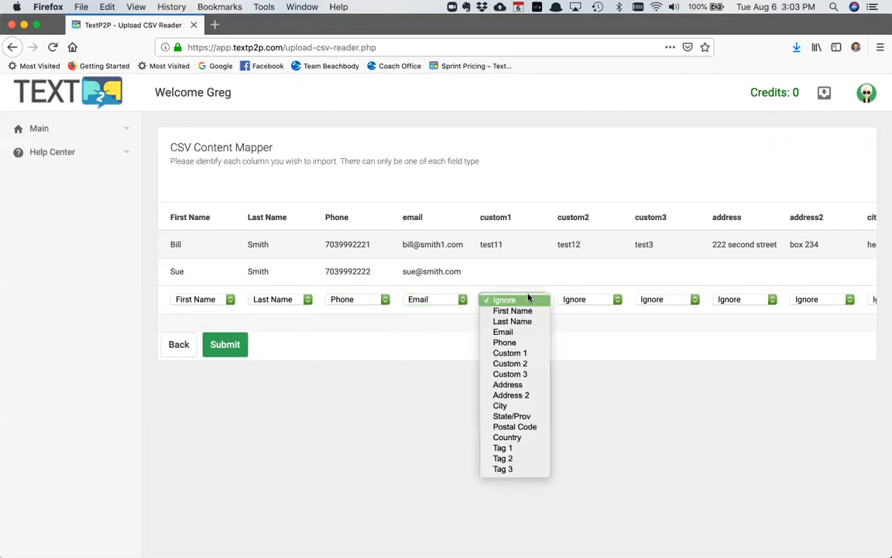
left_click(526, 353)
left_click(599, 302)
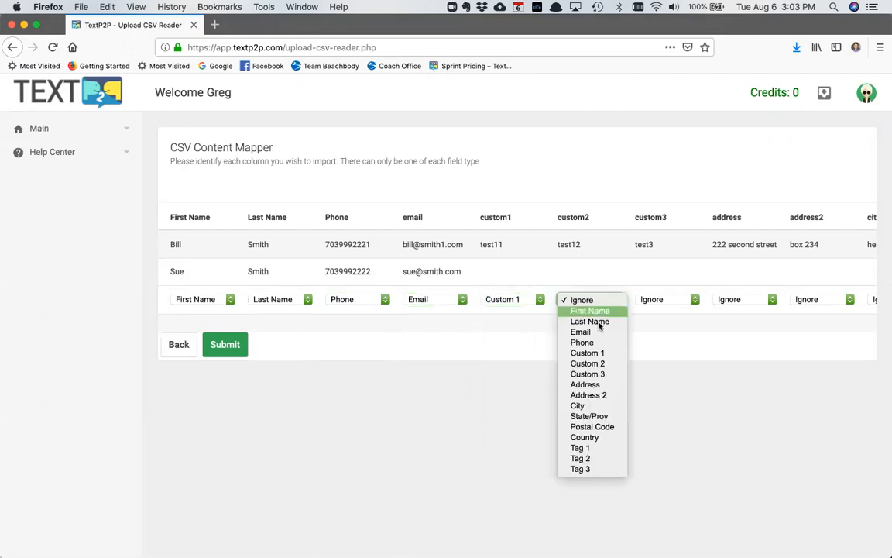
left_click(604, 362)
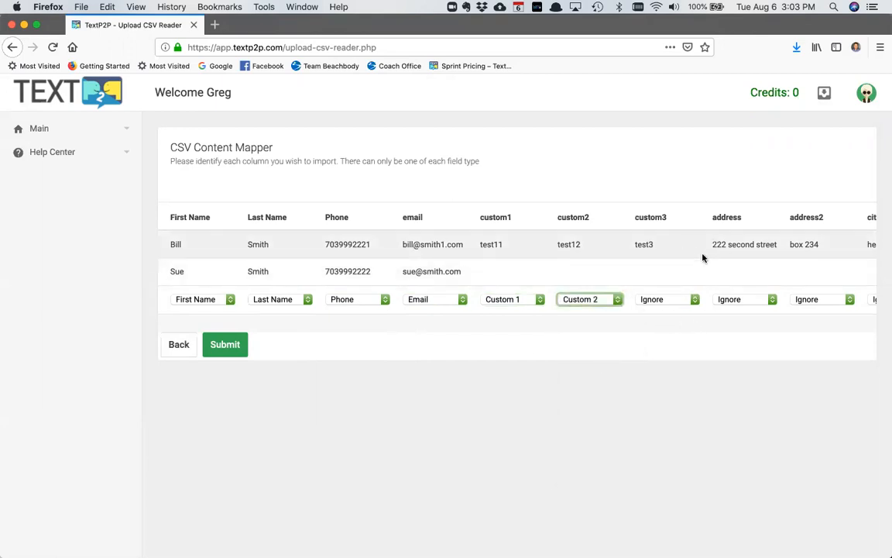
scroll(703, 258, "right", 5)
scroll(704, 258, "right", 2)
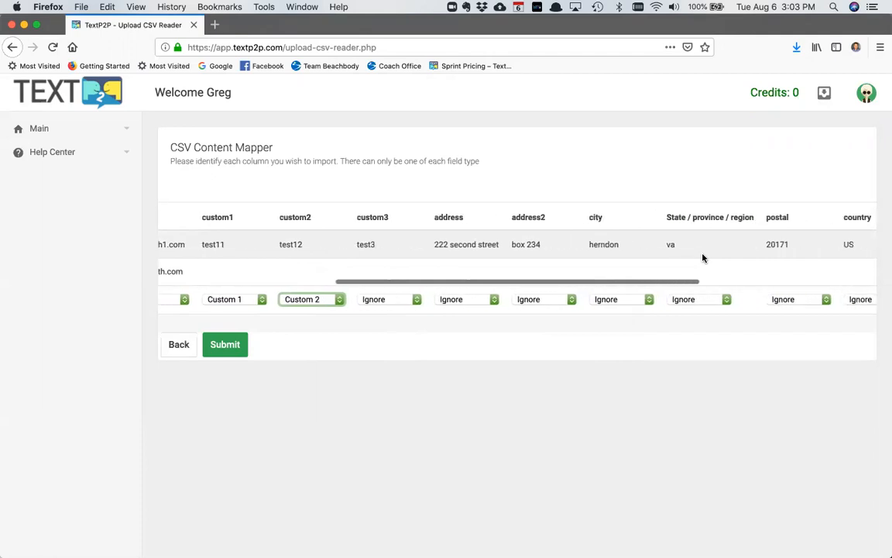
Review the column mapping, leaving the remaining columns ignored, and submit it to import the contacts.
scroll(703, 258, "right", 5)
scroll(703, 258, "right", 1)
scroll(703, 258, "left", 8)
scroll(704, 257, "left", 1)
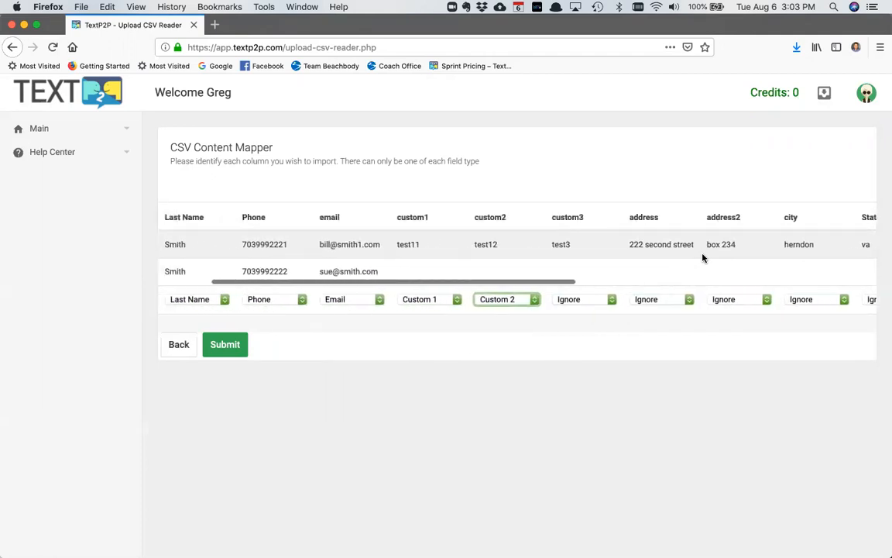
scroll(703, 258, "left", 1)
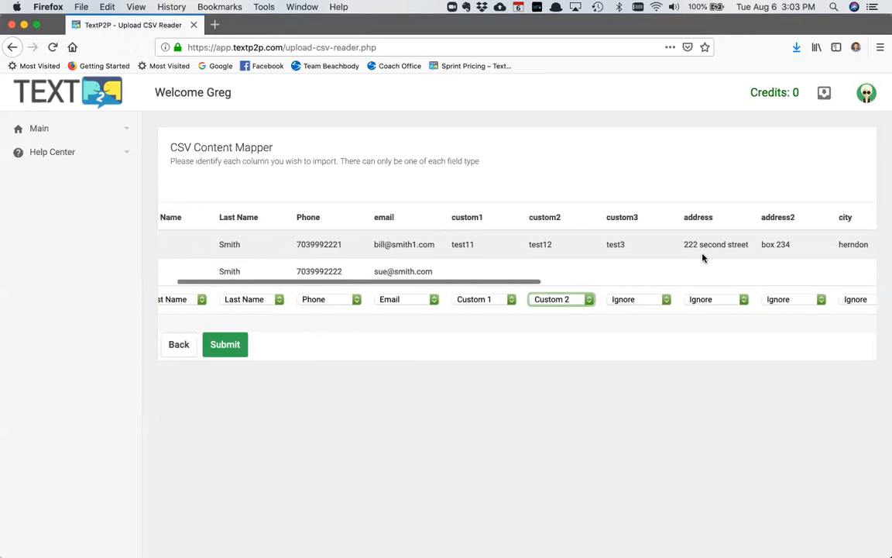
left_click(227, 348)
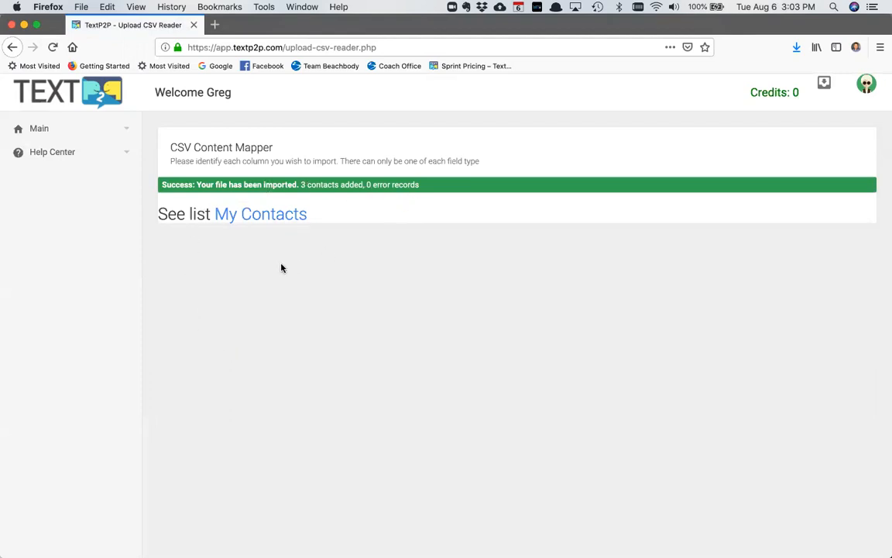
Open the My Contacts list and inspect the first contact's main details, notes, assigned lists and custom fields.
left_click(281, 219)
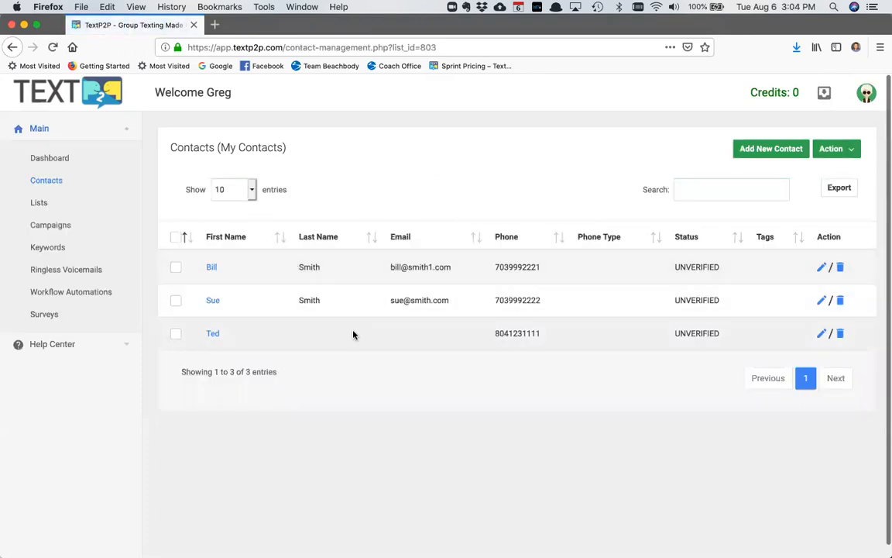
left_click(213, 267)
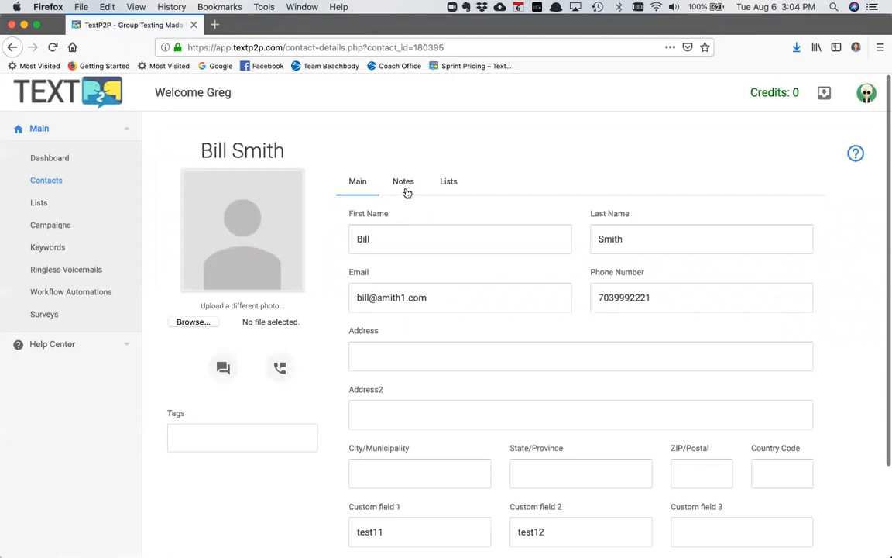
left_click(404, 183)
left_click(450, 183)
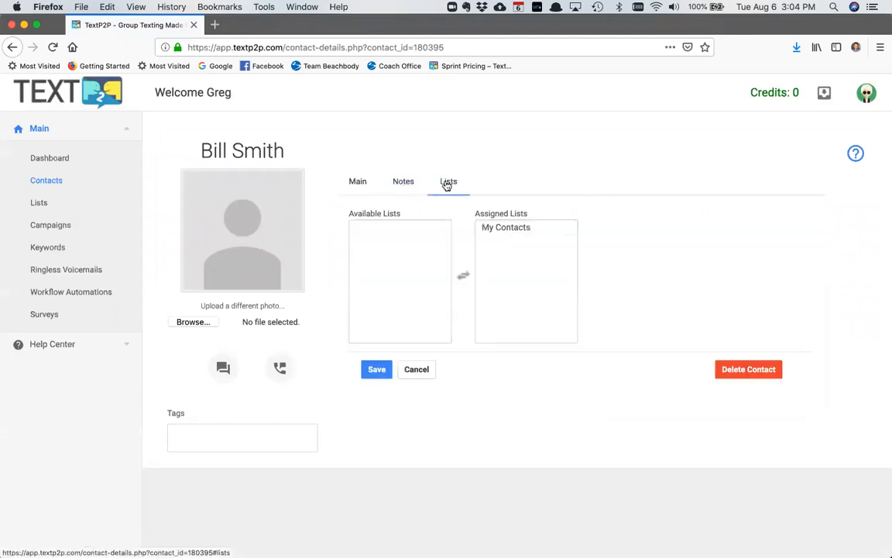
left_click(513, 230)
left_click(358, 182)
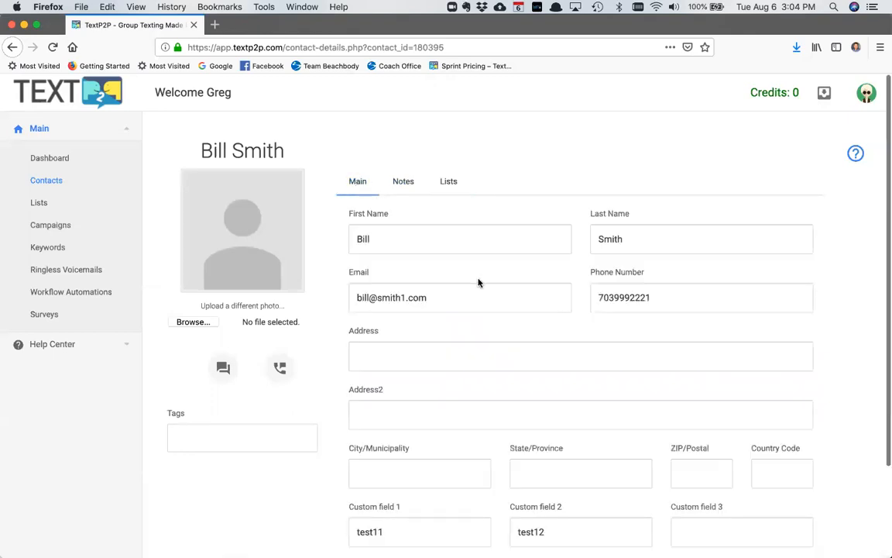
scroll(460, 355, "down", 2)
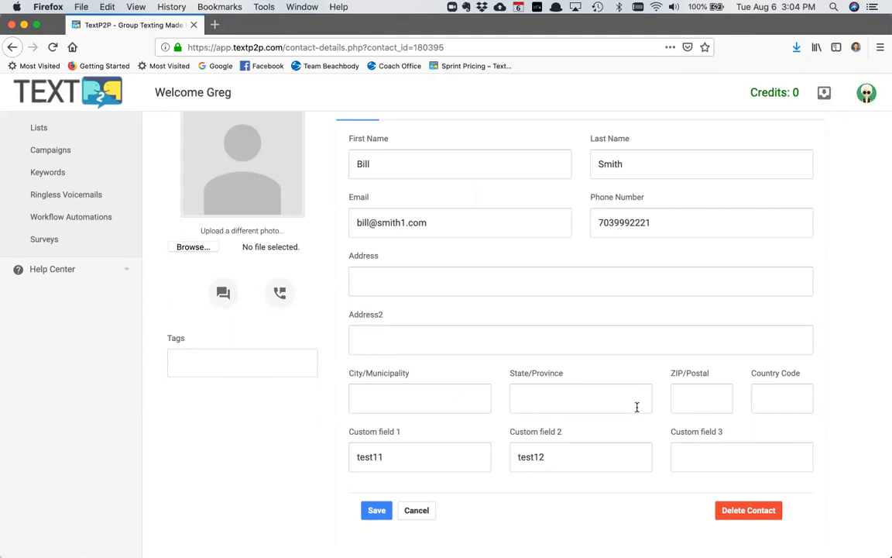
View the overall contacts page and check the active contacts of My Contacts on the Lists page.
scroll(637, 407, "up", 3)
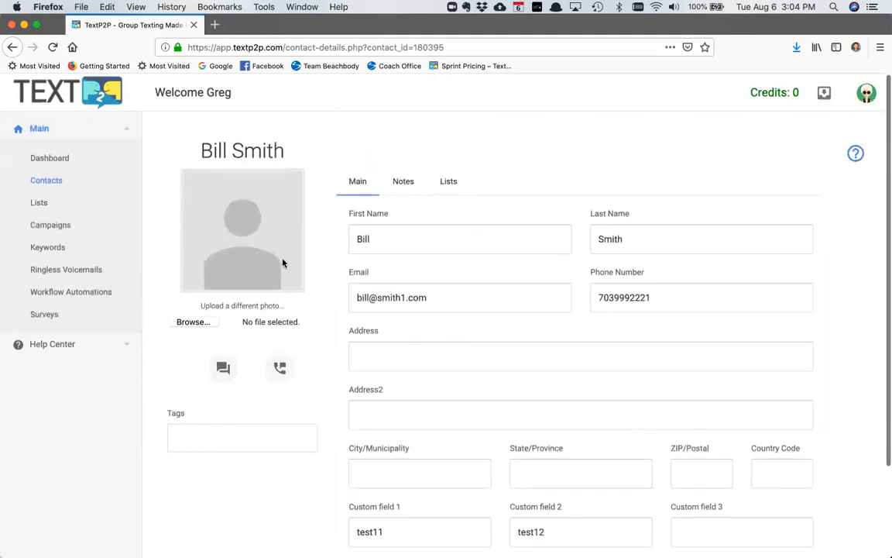
left_click(55, 181)
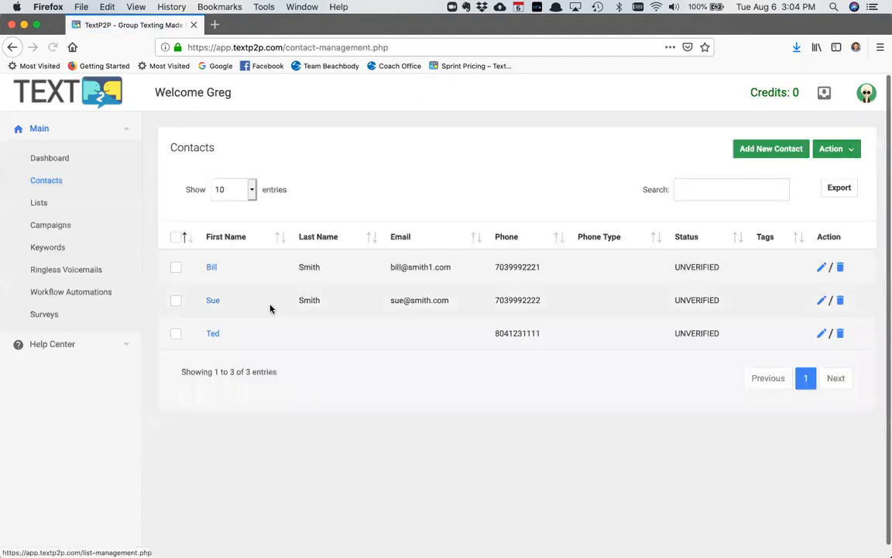
left_click(46, 203)
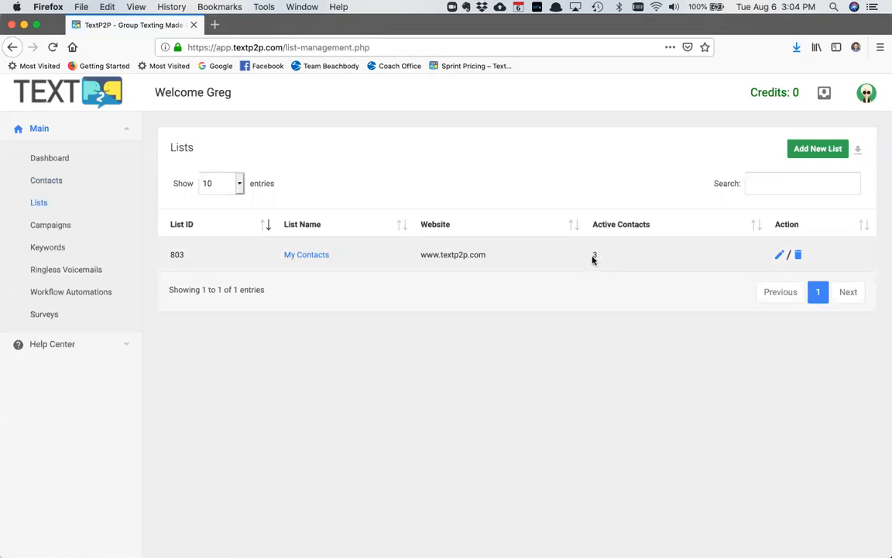
Review the new campaign form with My Contacts selected as its list, and leave it without saving.
left_click(58, 227)
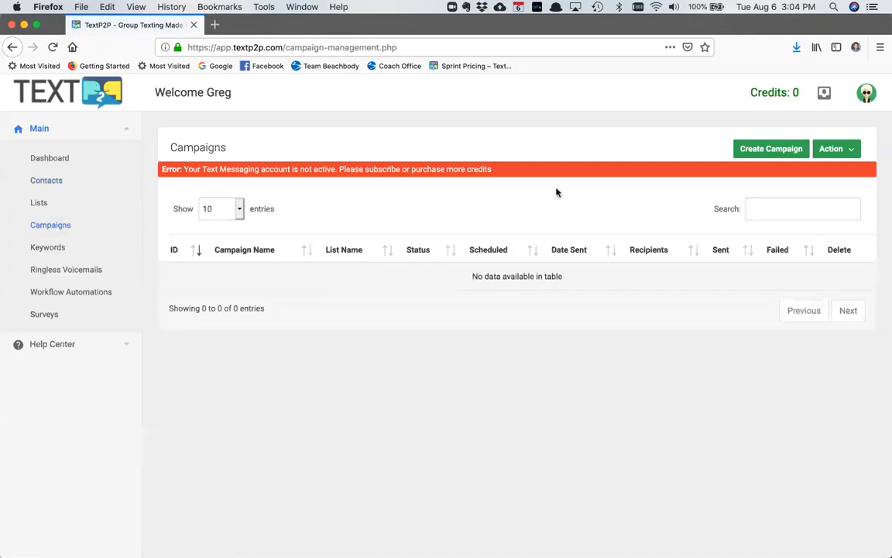
left_click(791, 150)
left_click(473, 236)
left_click(433, 296)
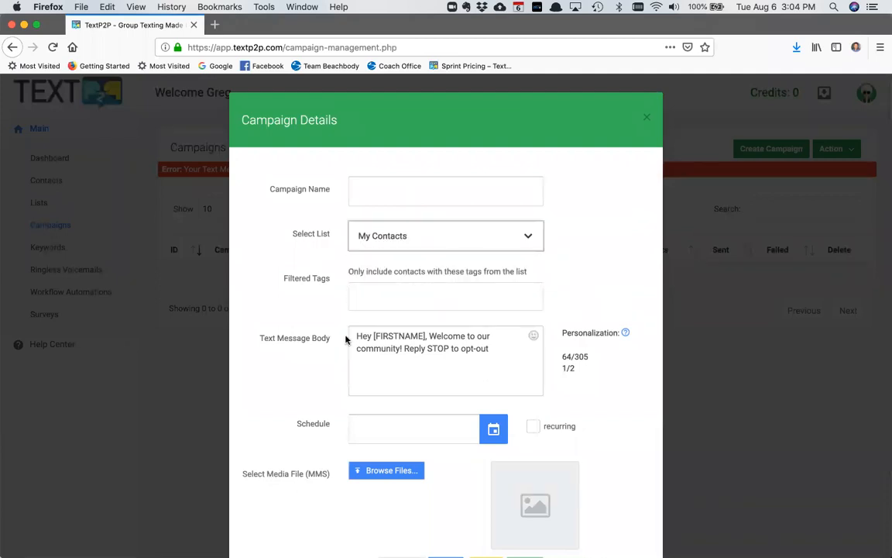
scroll(446, 533, "down", 3)
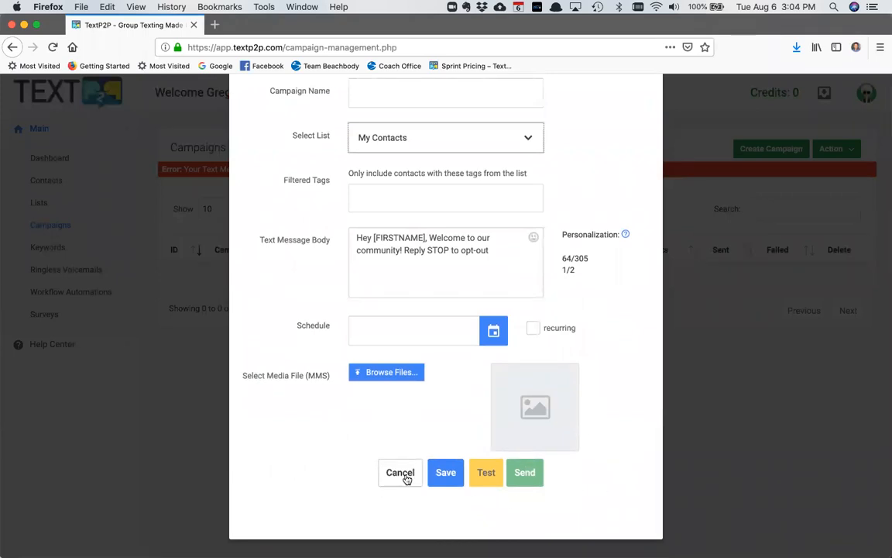
left_click(400, 473)
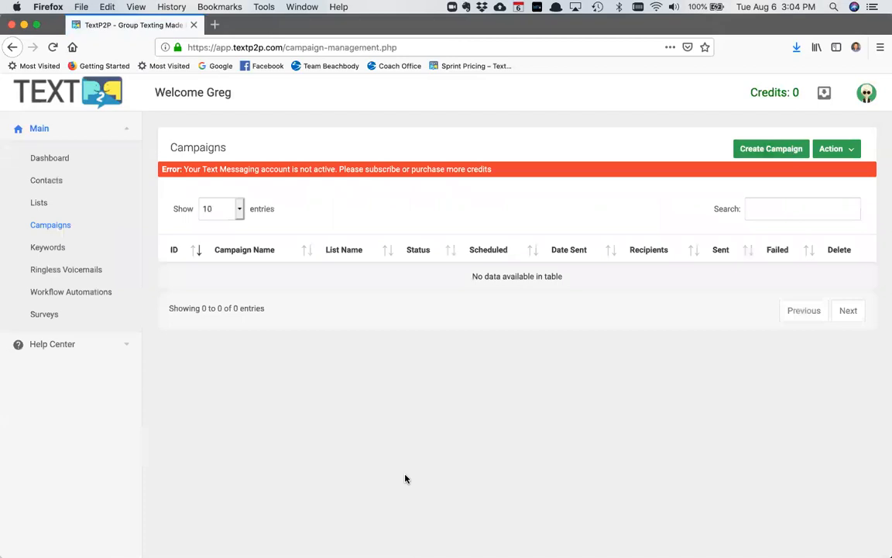